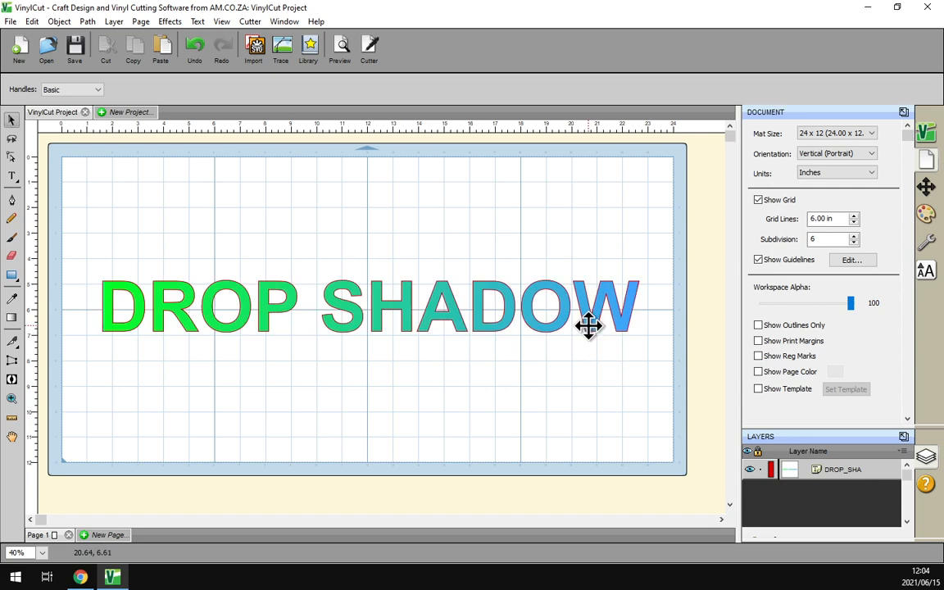
Select the DROP SHADOW text with a marquee and enlarge the layer list upward, clearing the selection
{"action": "left_click", "coordinate": [592, 325]}
{"action": "left_click", "coordinate": [650, 370]}
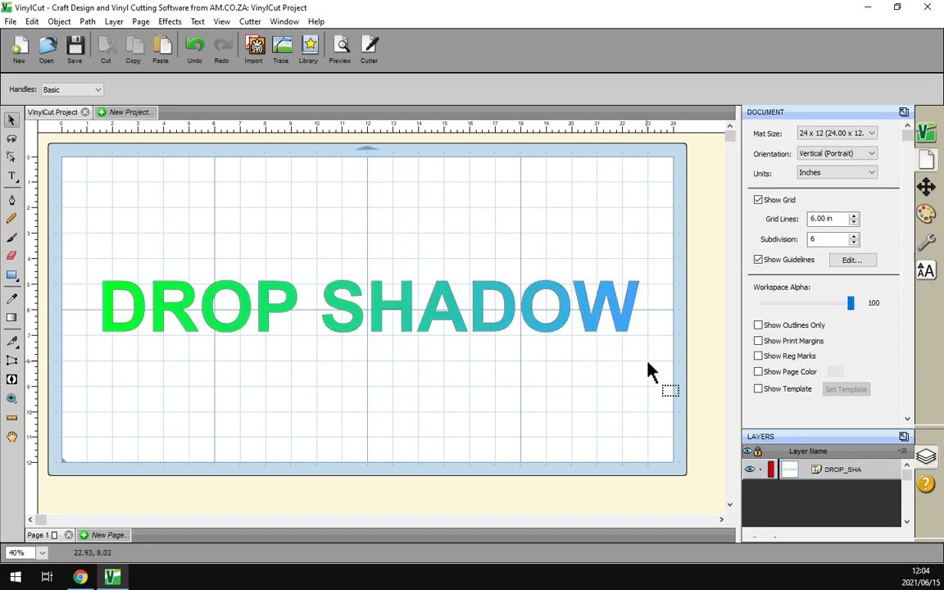
{"action": "left_click_drag", "start_coordinate": [658, 366], "coordinate": [489, 343]}
{"action": "left_click", "coordinate": [80, 251]}
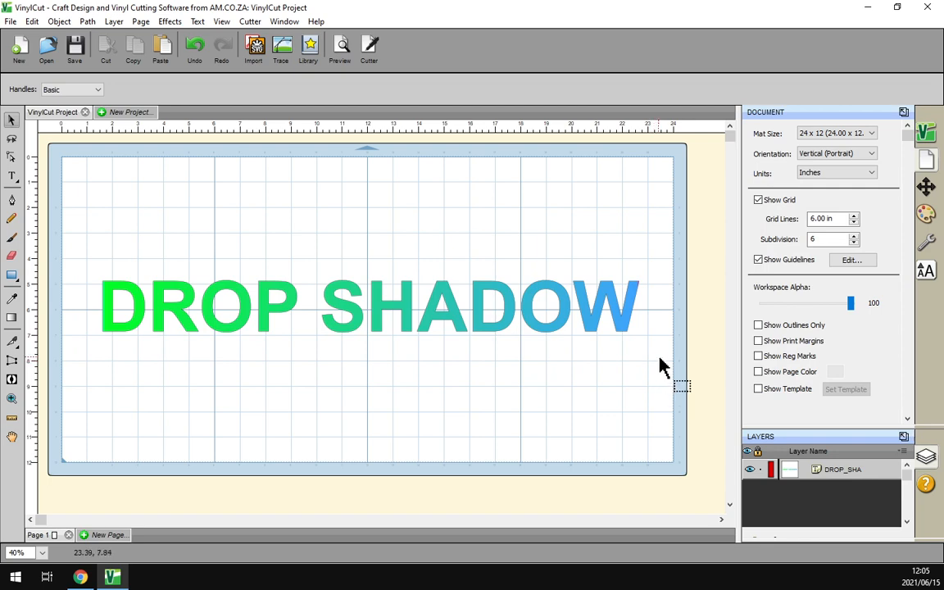
{"action": "left_click_drag", "start_coordinate": [659, 359], "coordinate": [486, 289]}
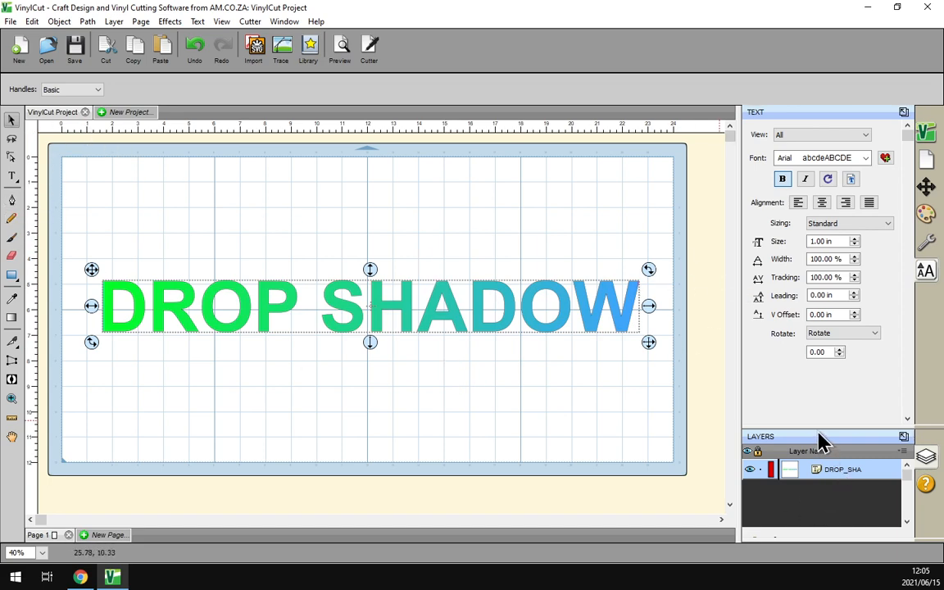
{"action": "left_click_drag", "start_coordinate": [823, 443], "coordinate": [817, 305]}
{"action": "left_click", "coordinate": [825, 376]}
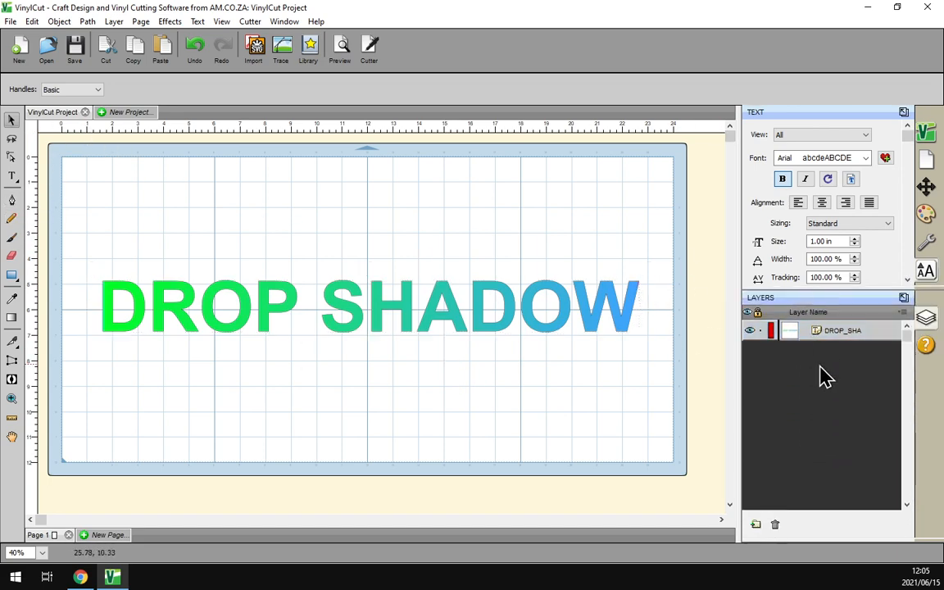
Start the Drop Shadow effect on the DROP_SHA text layer and move its dialog clear of the text
{"action": "left_click", "coordinate": [828, 334]}
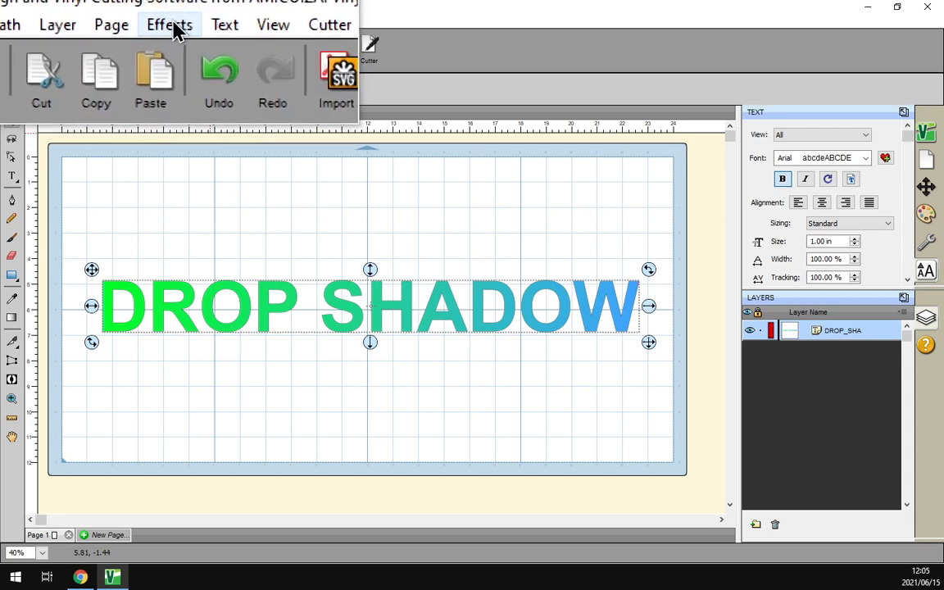
{"action": "left_click", "coordinate": [170, 25]}
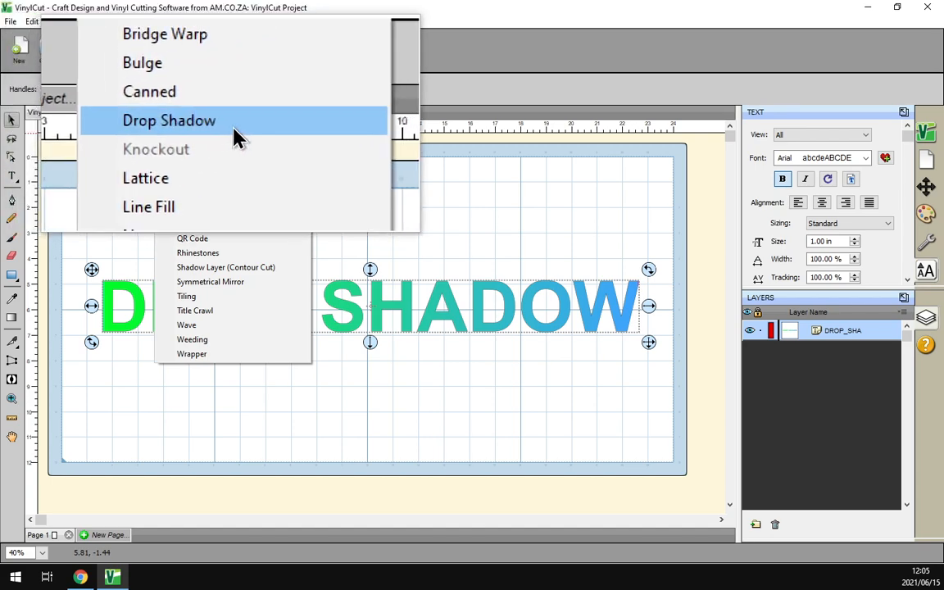
{"action": "left_click", "coordinate": [233, 138]}
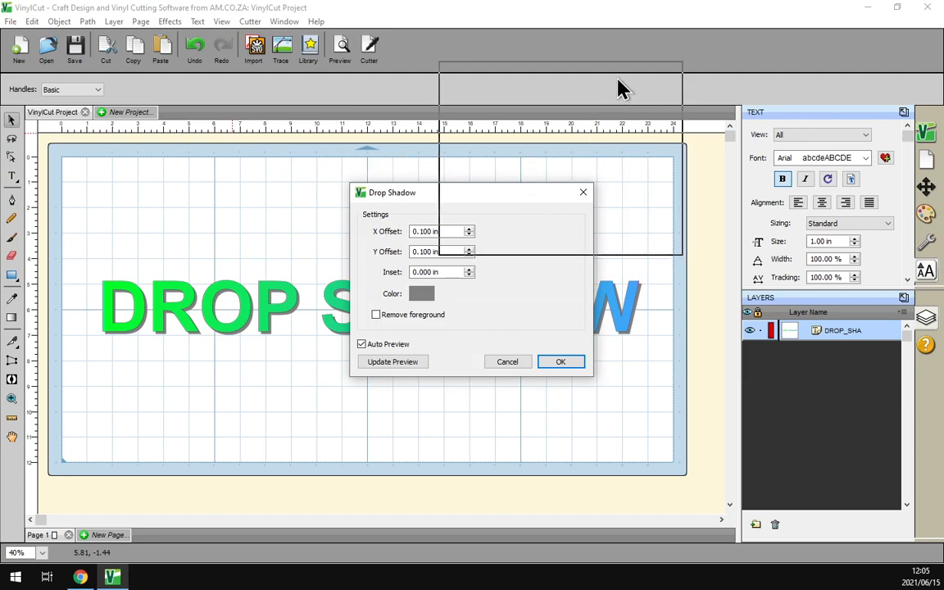
{"action": "left_click_drag", "start_coordinate": [639, 96], "coordinate": [640, 97]}
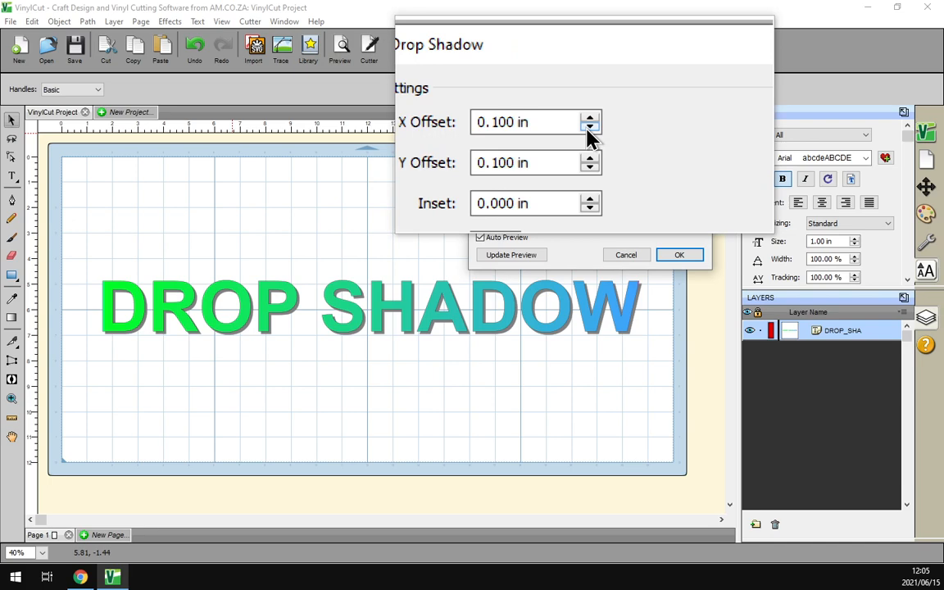
Preview positive and negative X offsets such as -0.200 and 0.300 in, and set the shadow's X offset to 0.200 in
{"action": "left_click", "coordinate": [589, 123]}
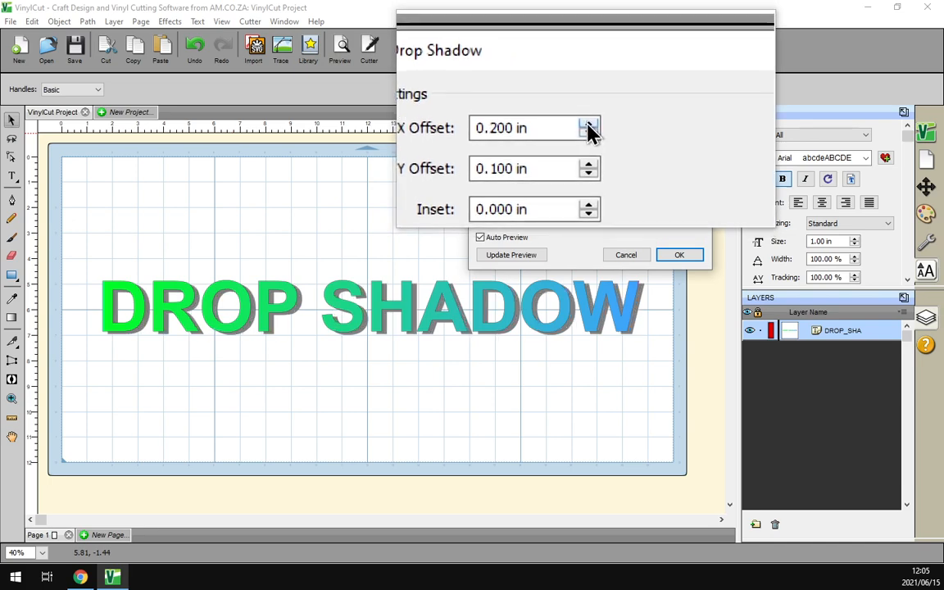
{"action": "left_click", "coordinate": [588, 131]}
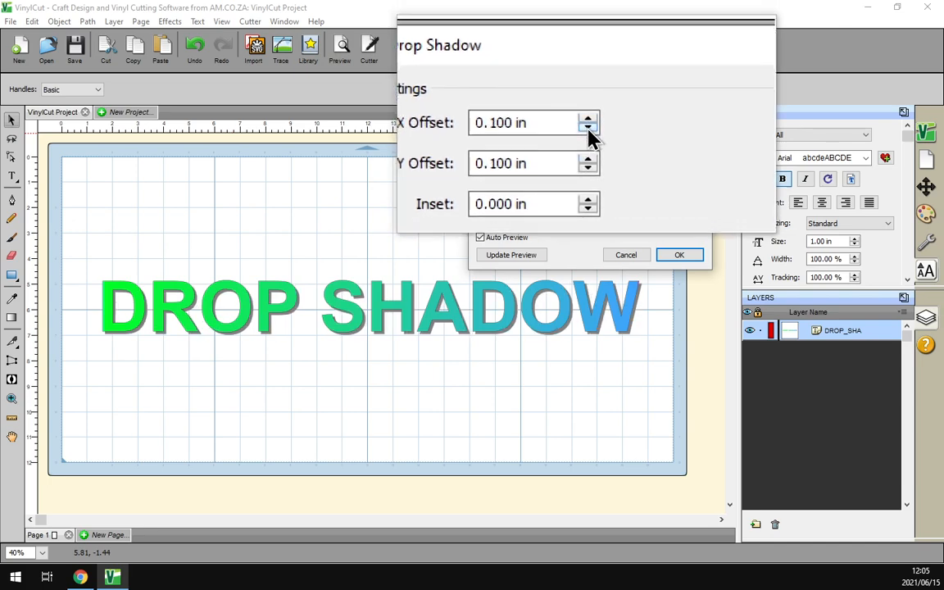
{"action": "left_click", "coordinate": [589, 131]}
{"action": "left_click", "coordinate": [588, 131]}
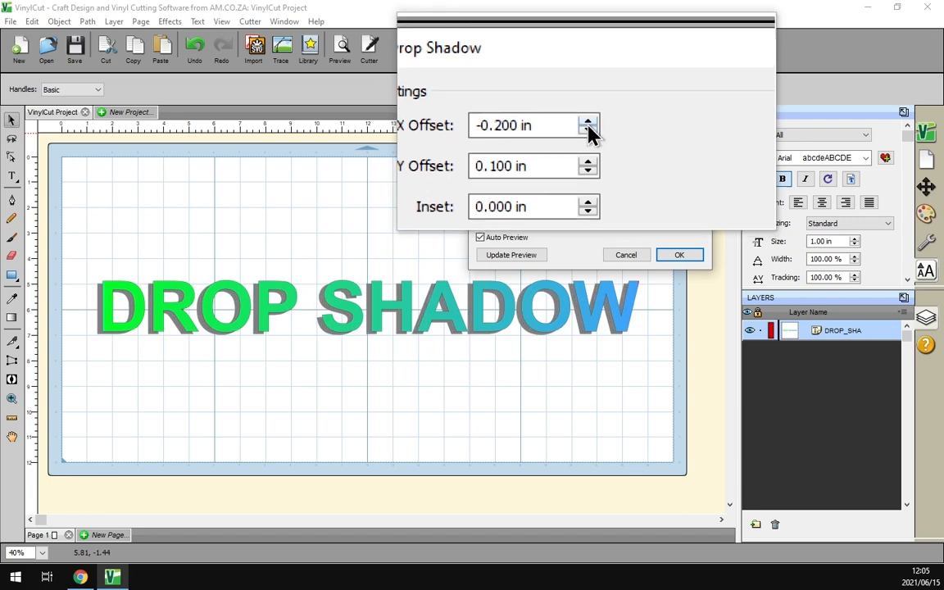
{"action": "left_click", "coordinate": [588, 126]}
{"action": "left_click", "coordinate": [588, 125]}
{"action": "left_click", "coordinate": [589, 126]}
{"action": "left_click", "coordinate": [589, 126]}
{"action": "left_click", "coordinate": [589, 125]}
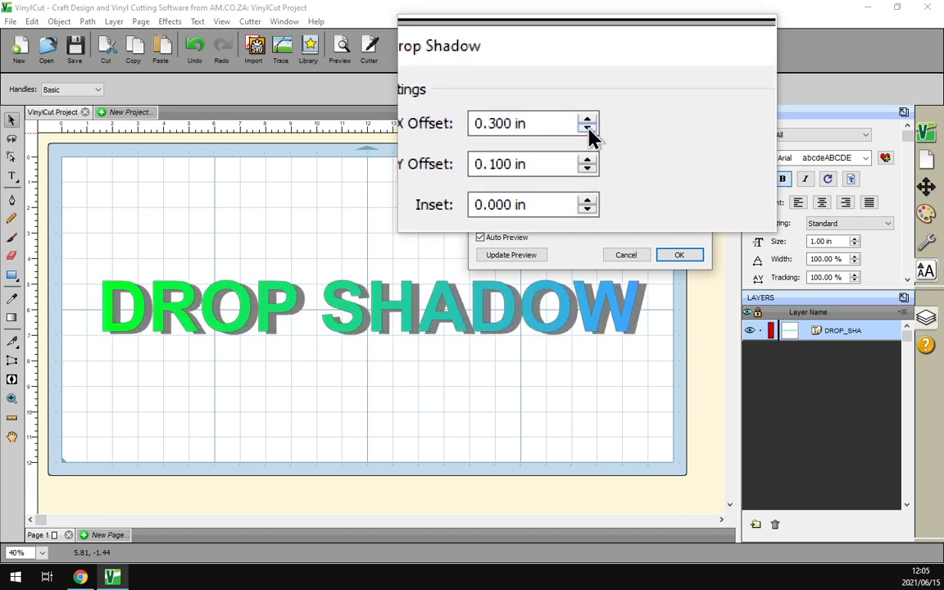
{"action": "left_click", "coordinate": [588, 131]}
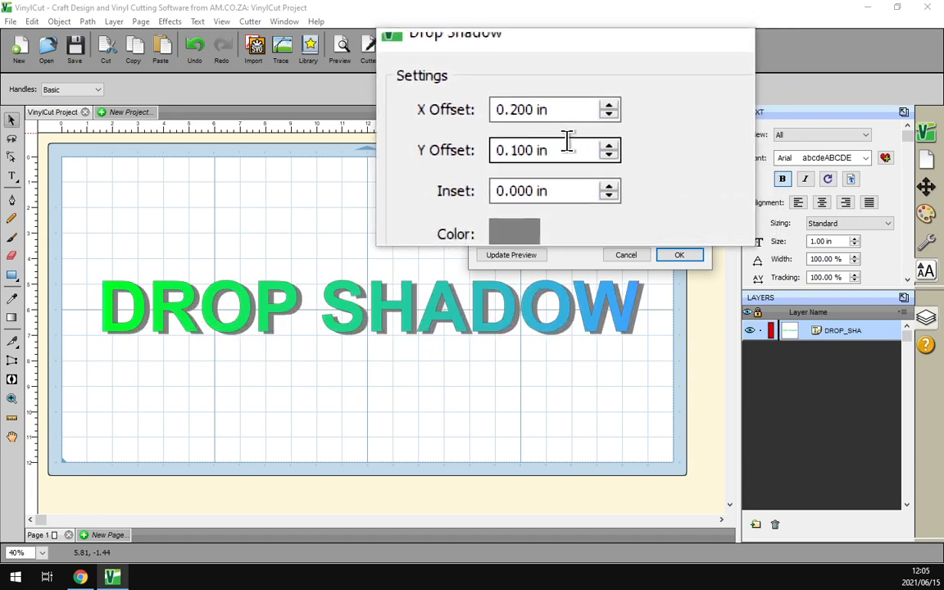
Preview positive and negative Y offsets such as -0.200 in, and set the shadow's Y offset to 0.200 in
{"action": "left_click", "coordinate": [589, 144]}
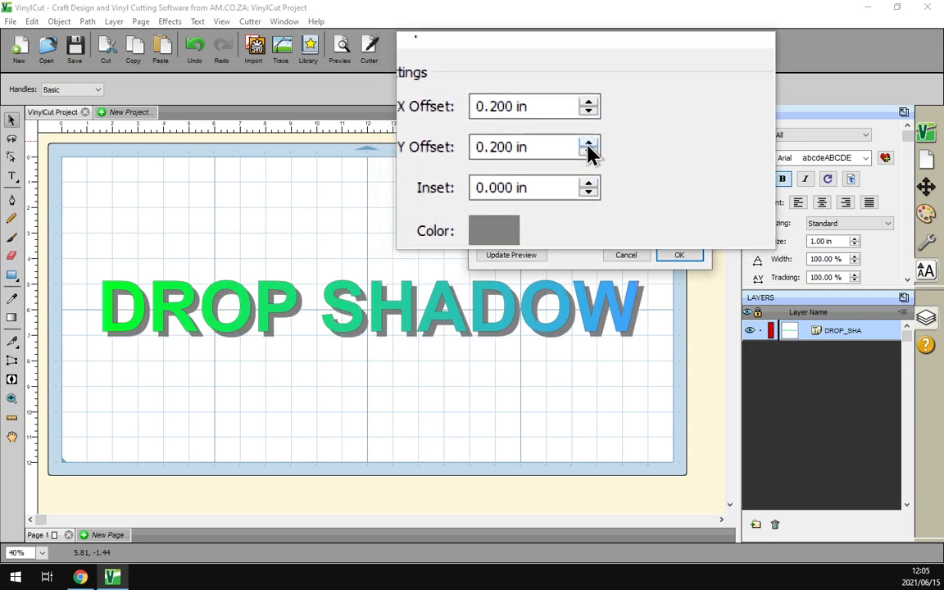
{"action": "left_click", "coordinate": [588, 144]}
{"action": "left_click", "coordinate": [588, 148]}
{"action": "left_click", "coordinate": [588, 148]}
{"action": "left_click", "coordinate": [588, 149]}
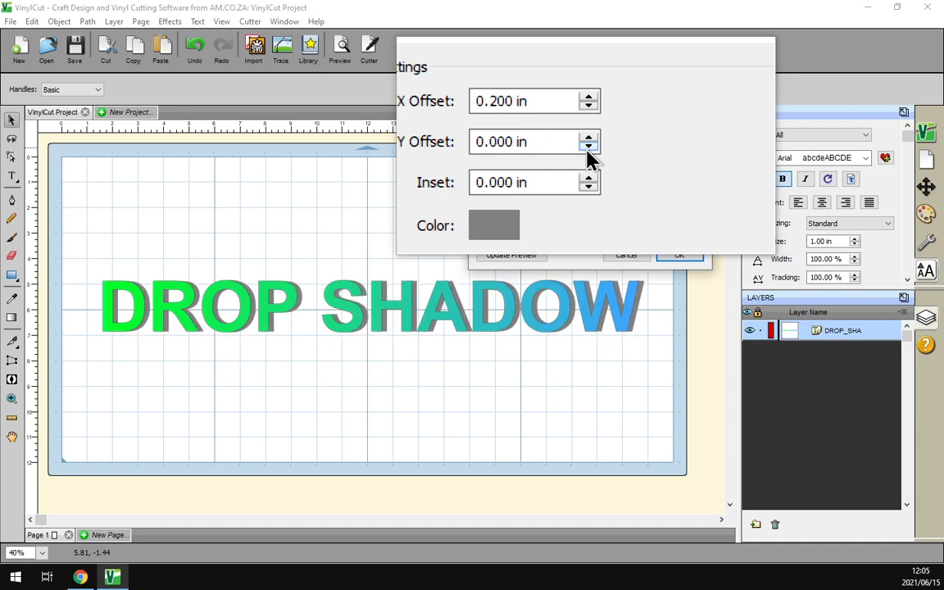
{"action": "left_click", "coordinate": [587, 148]}
{"action": "left_click", "coordinate": [588, 148]}
{"action": "left_click", "coordinate": [587, 148]}
{"action": "left_click", "coordinate": [589, 144]}
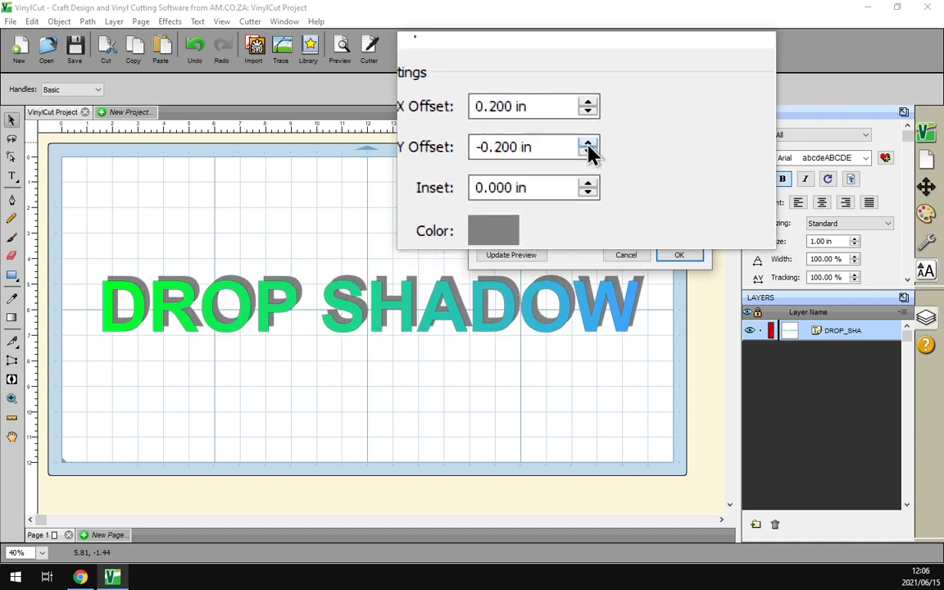
{"action": "left_click", "coordinate": [588, 144]}
{"action": "left_click", "coordinate": [588, 144]}
{"action": "left_click", "coordinate": [588, 144]}
{"action": "left_click", "coordinate": [589, 144]}
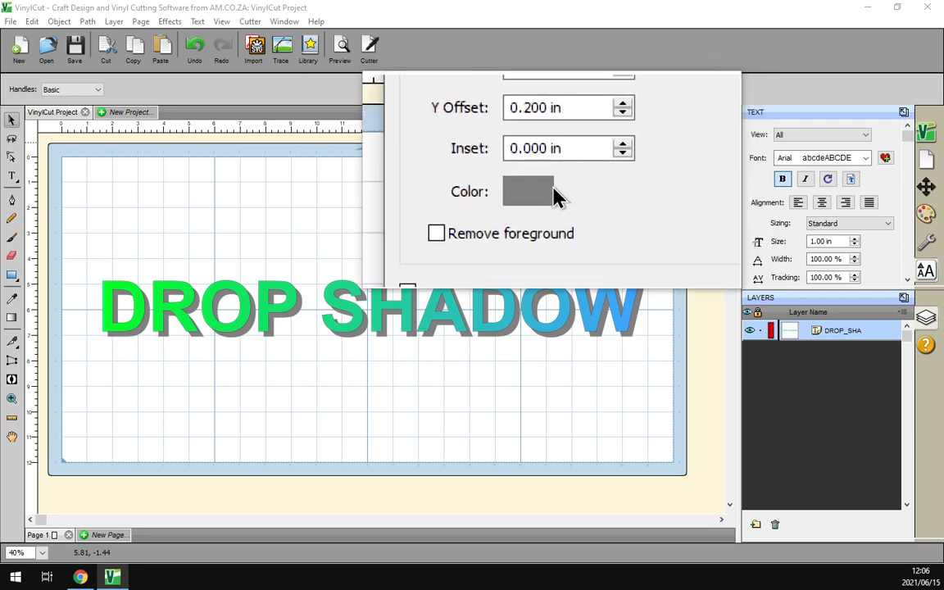
Set the shadow colour to a bright bluish green and its inset to 0.100 in
{"action": "left_click", "coordinate": [554, 197]}
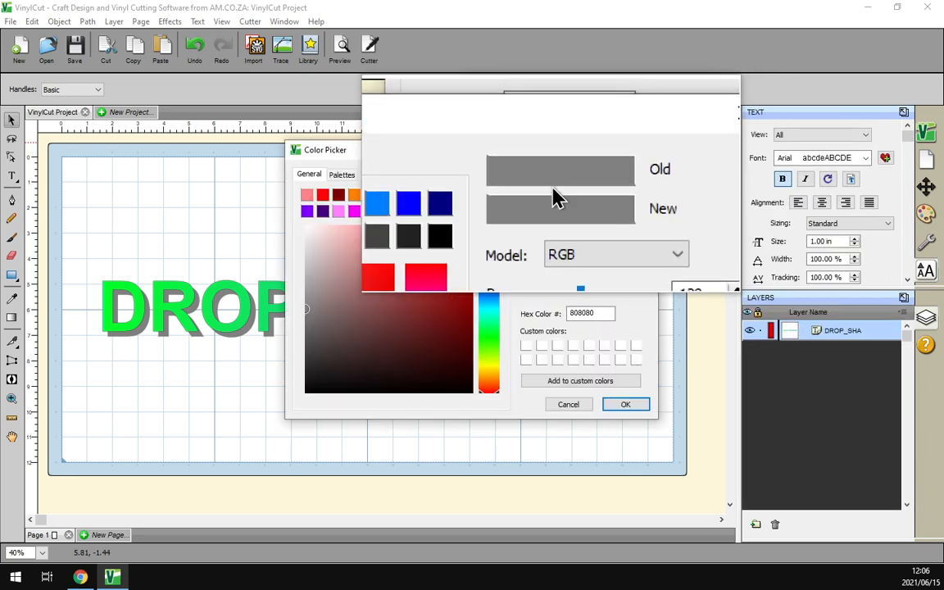
{"action": "left_click_drag", "start_coordinate": [493, 163], "coordinate": [660, 59]}
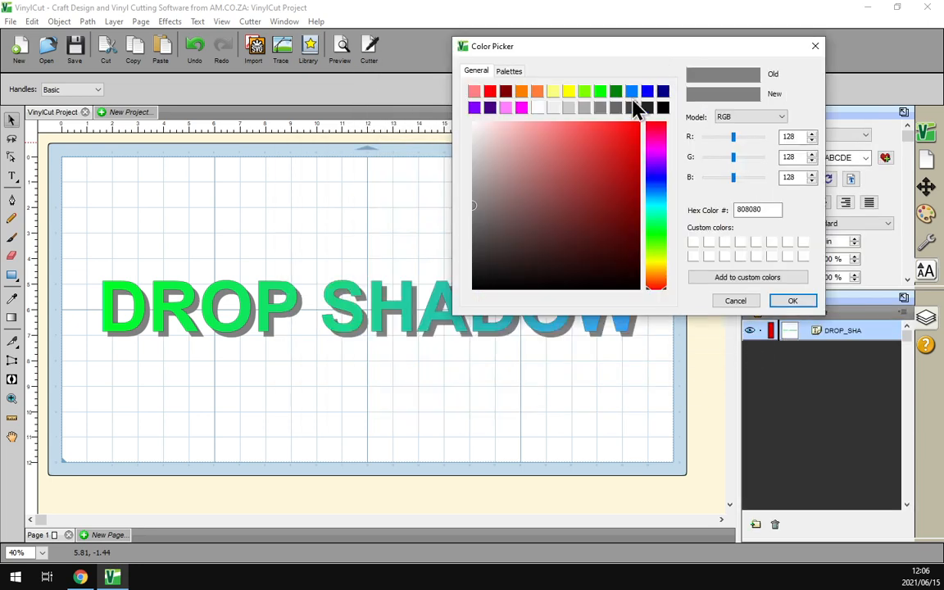
{"action": "left_click", "coordinate": [600, 92]}
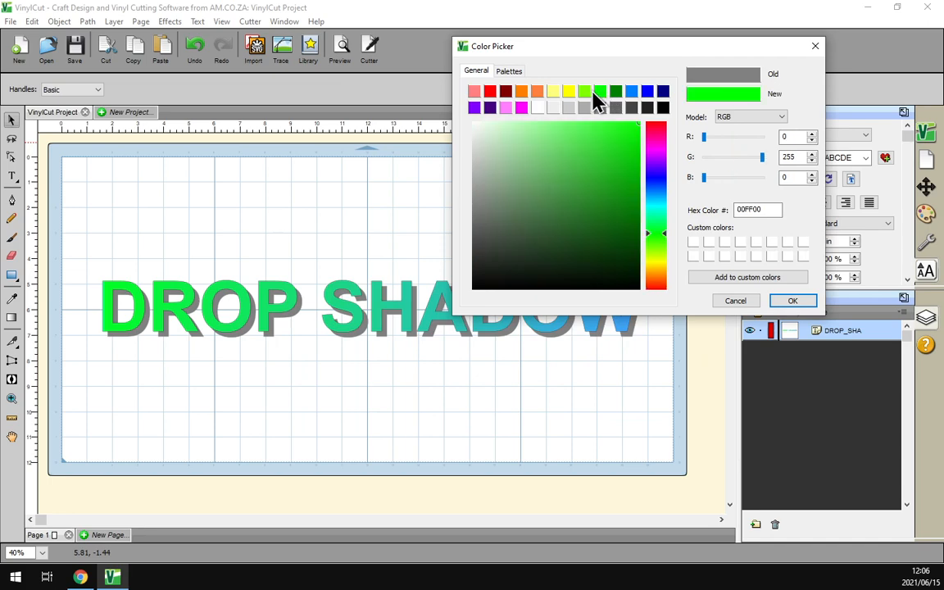
{"action": "left_click", "coordinate": [651, 217]}
{"action": "left_click", "coordinate": [778, 299]}
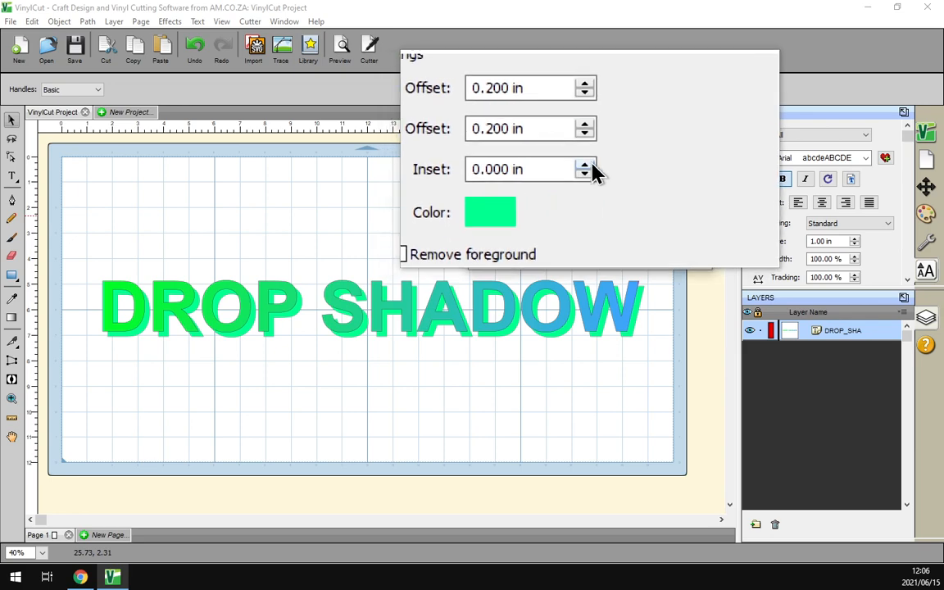
{"action": "left_click", "coordinate": [586, 165]}
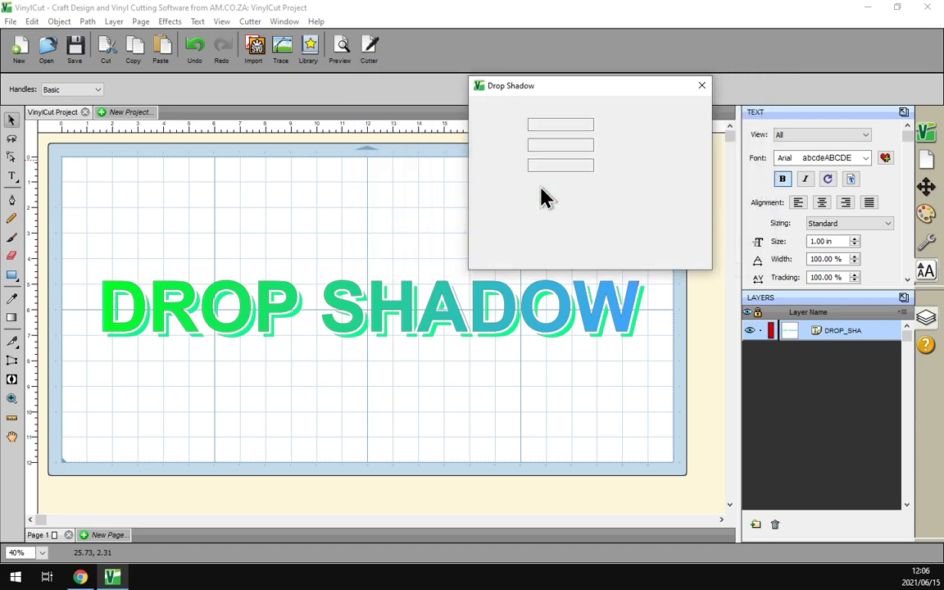
Change the drop shadow colour to black (000000)
{"action": "left_click", "coordinate": [541, 193]}
{"action": "left_click", "coordinate": [483, 211]}
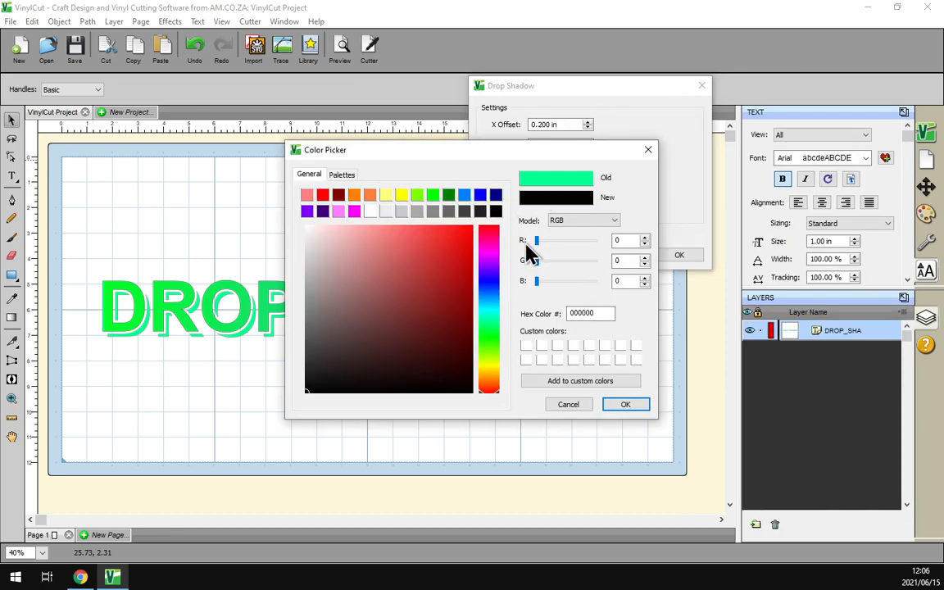
{"action": "left_click", "coordinate": [631, 405]}
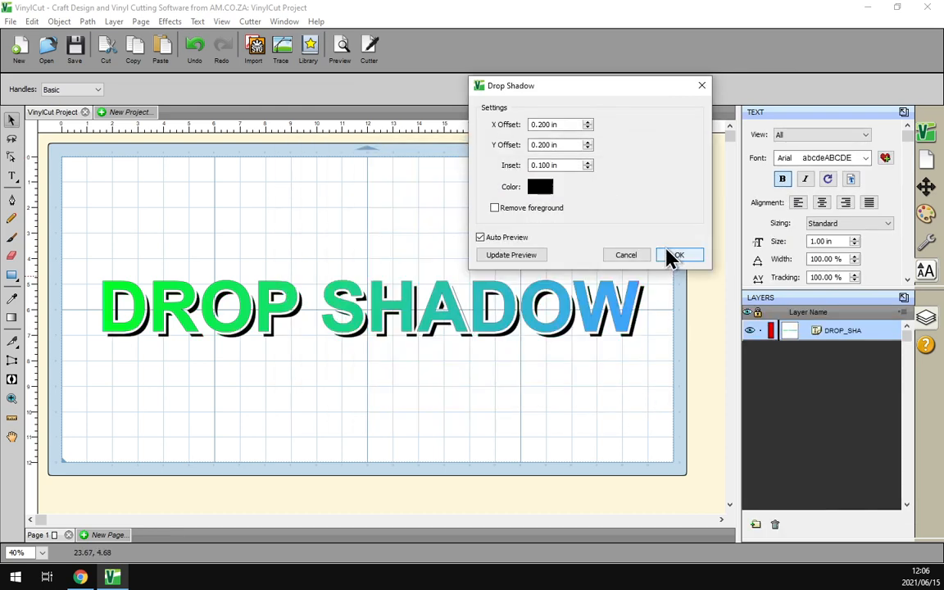
Set the shadow's inset to 0.000 in and apply the effect with Remove foreground enabled
{"action": "left_click", "coordinate": [588, 168]}
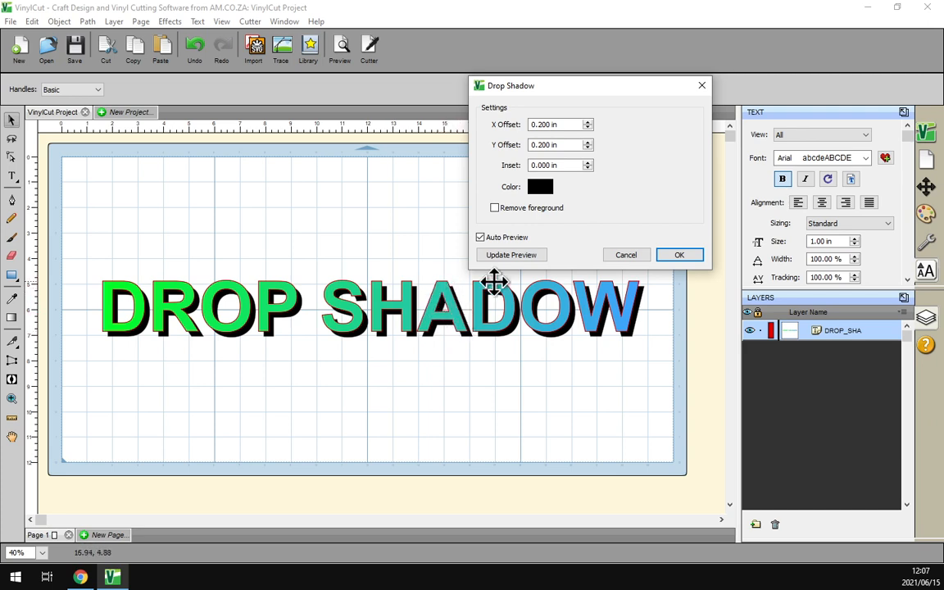
{"action": "left_click", "coordinate": [495, 210]}
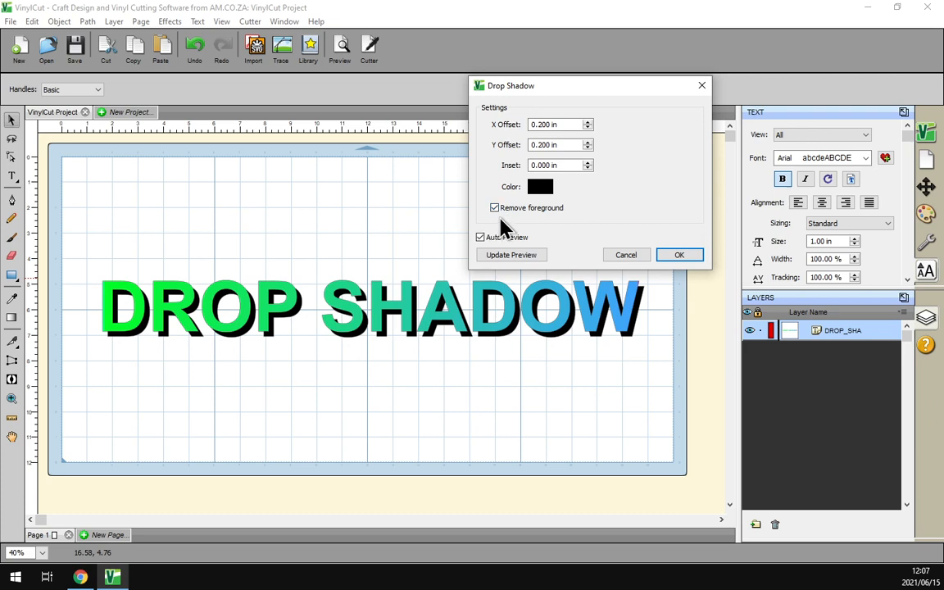
{"action": "left_click", "coordinate": [675, 256]}
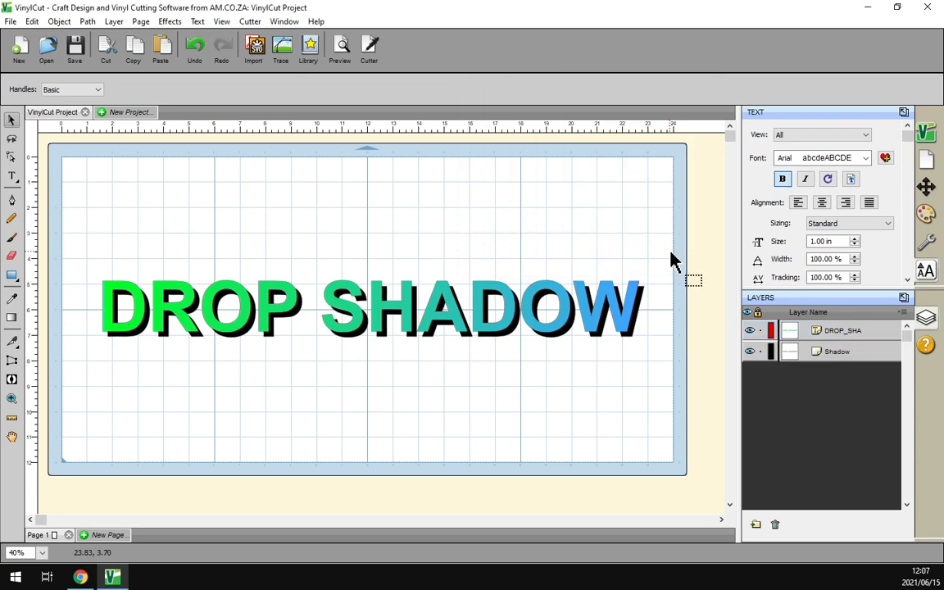
Hide the DROP_SHA text layer to examine the shadow on its own, and show the layer again
{"action": "left_click", "coordinate": [751, 332]}
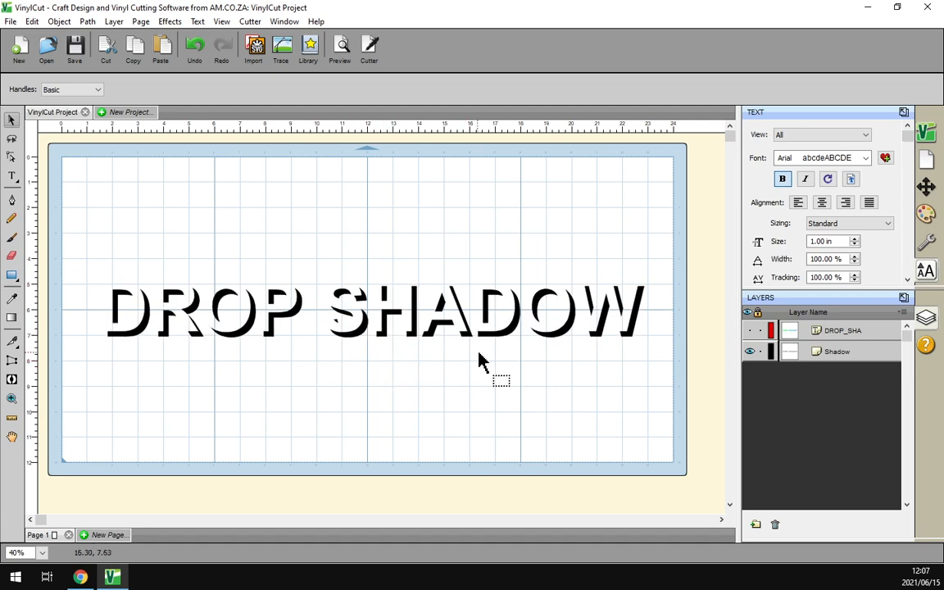
{"action": "left_click", "coordinate": [751, 331]}
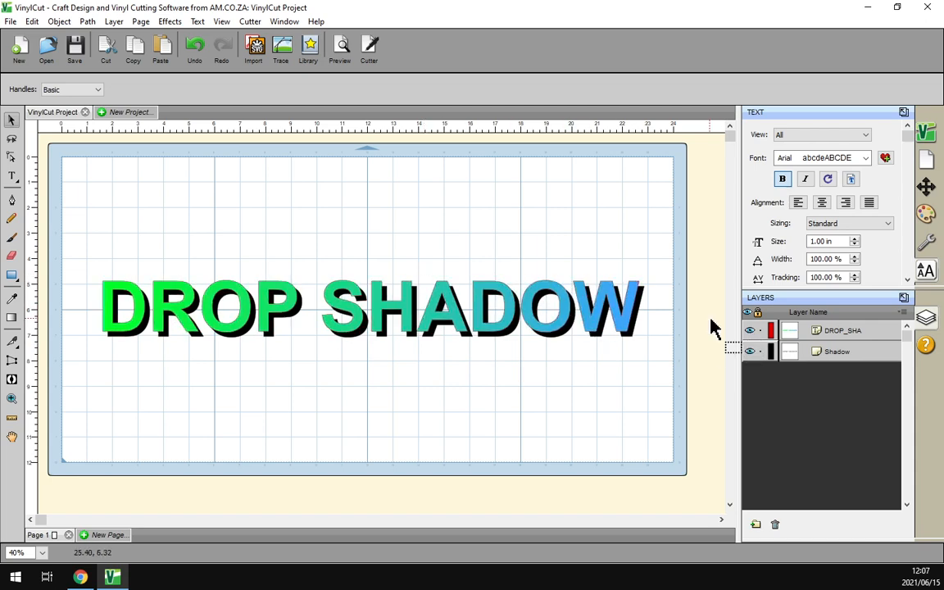
Move the DROP_SHA text off its shadow to expose the cut-out shapes, and undo the move
{"action": "left_click", "coordinate": [791, 328]}
{"action": "mouse_move", "coordinate": [626, 313]}
{"action": "left_mouse_down"}
{"action": "mouse_move", "coordinate": [639, 307]}
{"action": "mouse_move", "coordinate": [636, 317]}
{"action": "left_mouse_up"}
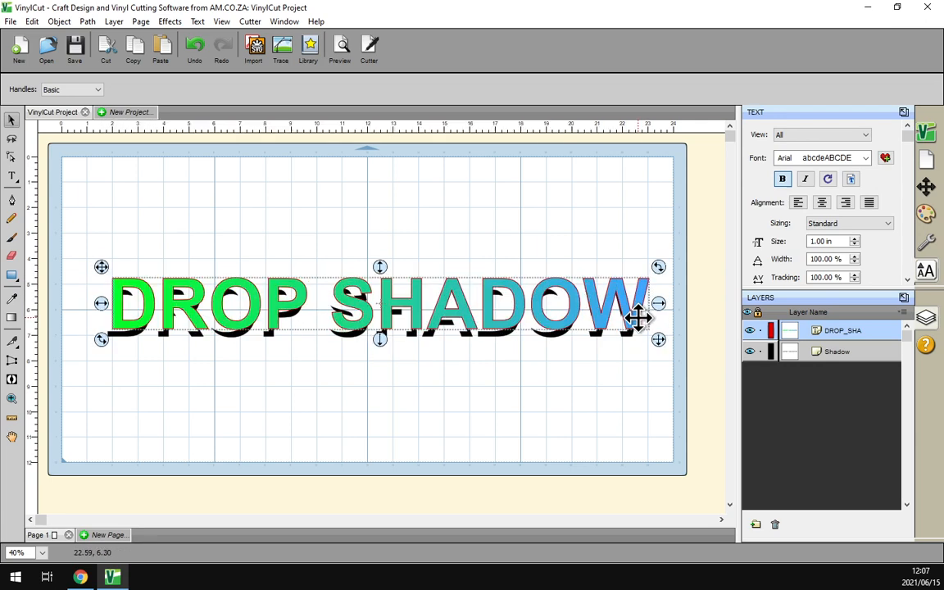
{"action": "key", "text": "ctrl+z"}
{"action": "key", "text": "ctrl+z"}
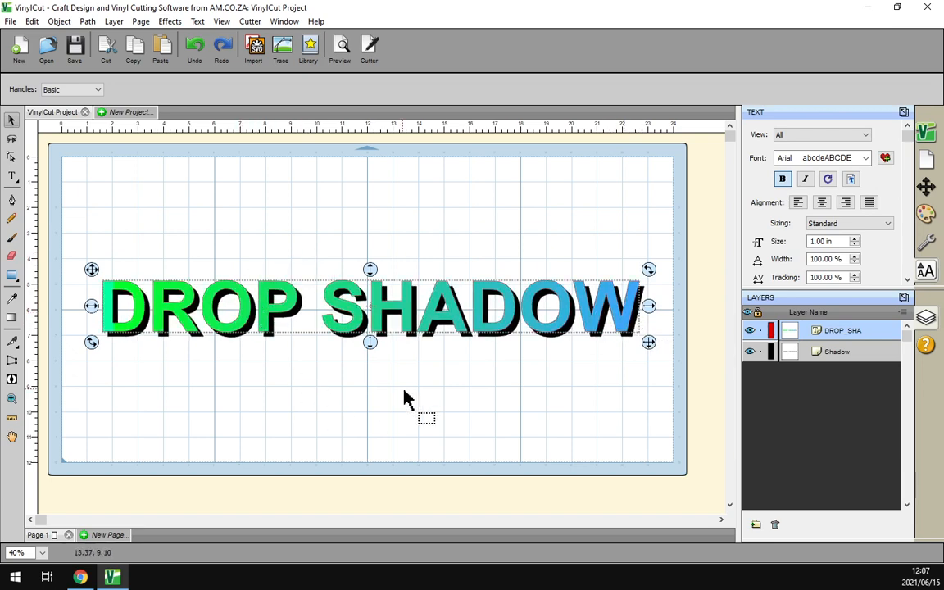
Switch to Chrome and view the Software Training Videos page at softwaretraining.co.za
{"action": "left_click", "coordinate": [81, 577]}
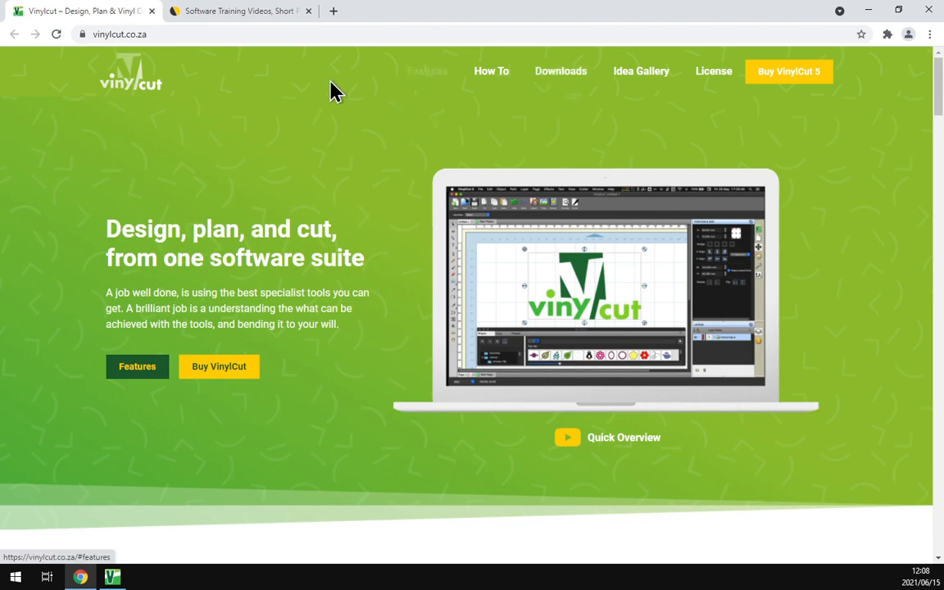
{"action": "left_click", "coordinate": [236, 23]}
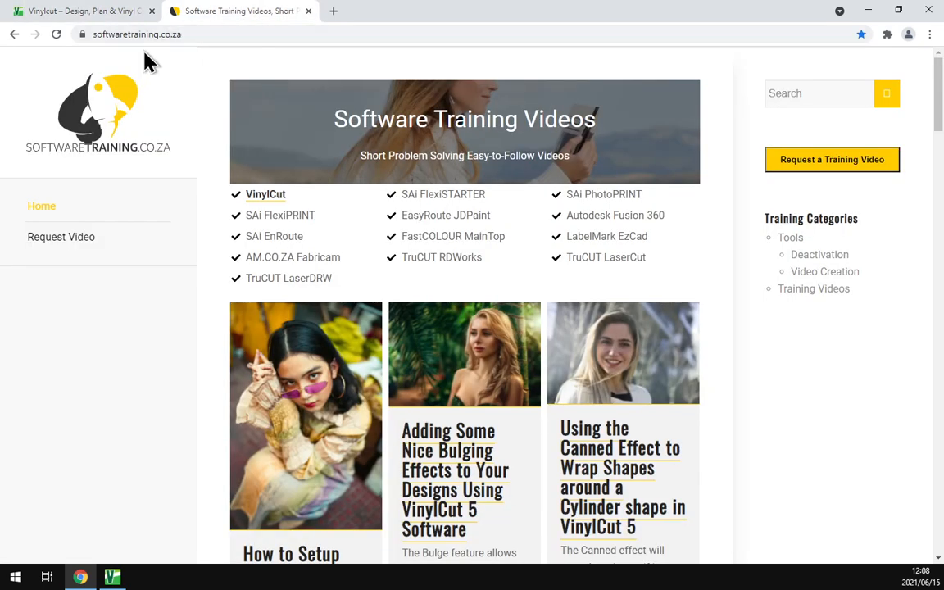